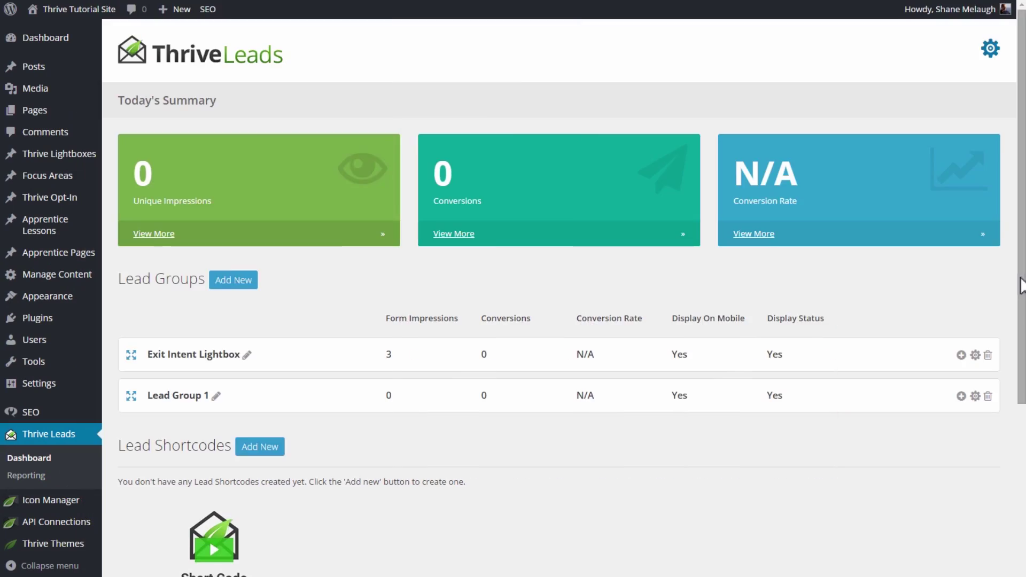
Expand Lead Group 1 and open its Screen filler Lightbox forms page
scroll(469, 382, "down", 1)
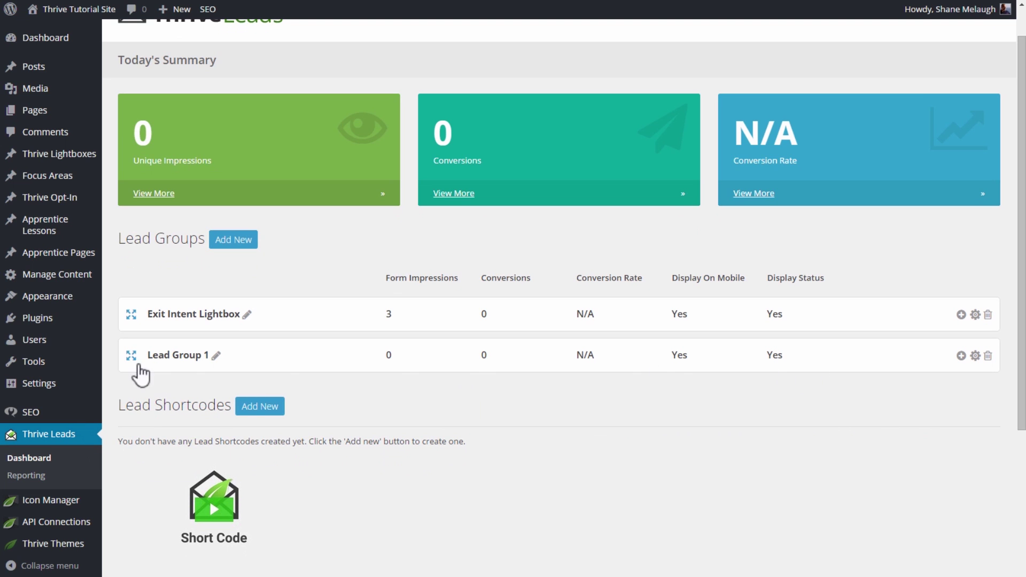
left_click(848, 364)
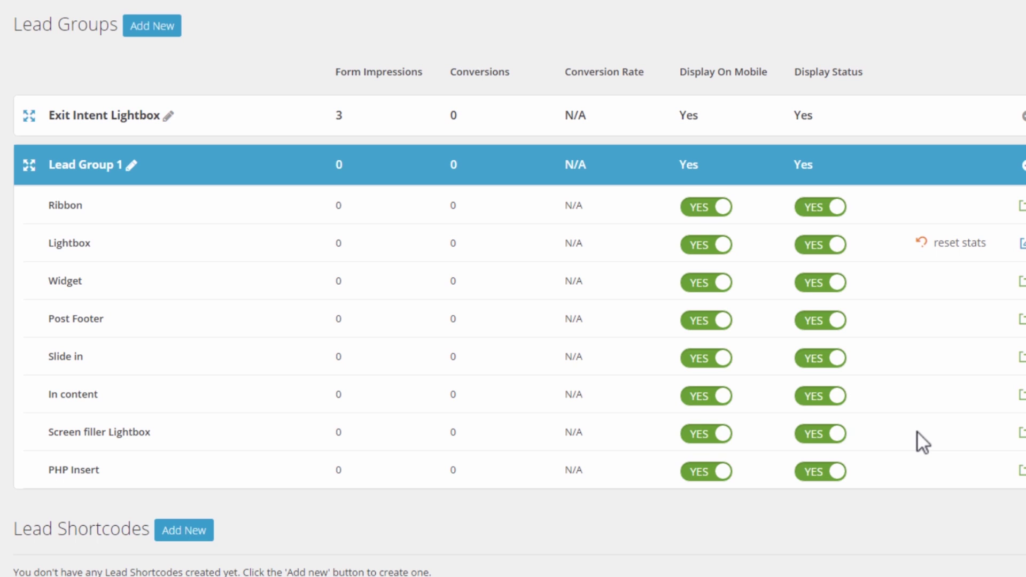
left_click(1018, 434)
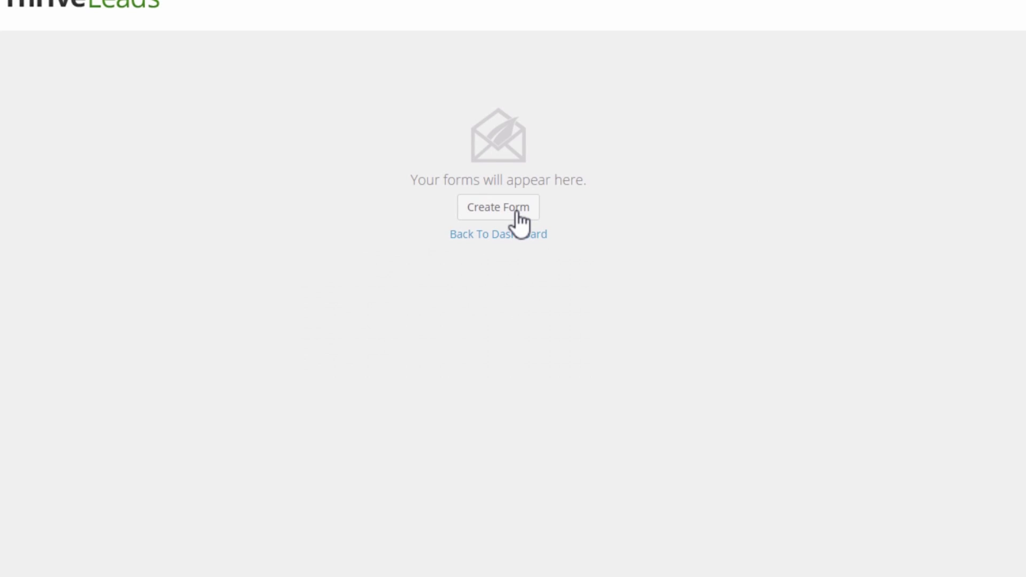
Create Screen filler form '1' from the Screen filler Set 002 v3 template
left_click(513, 210)
key("BackSpace")
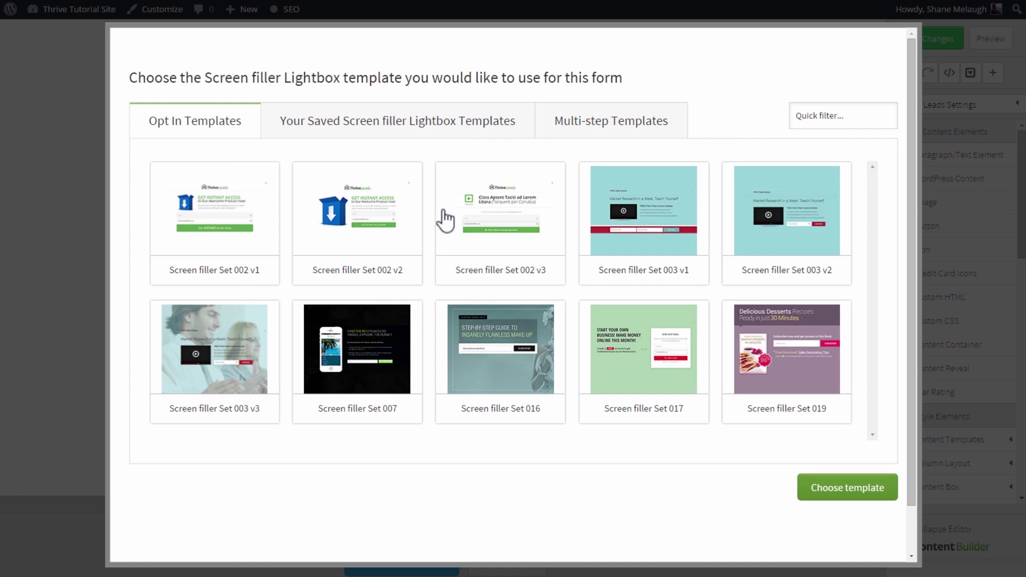
left_click(788, 400)
left_click(477, 240)
left_click(834, 486)
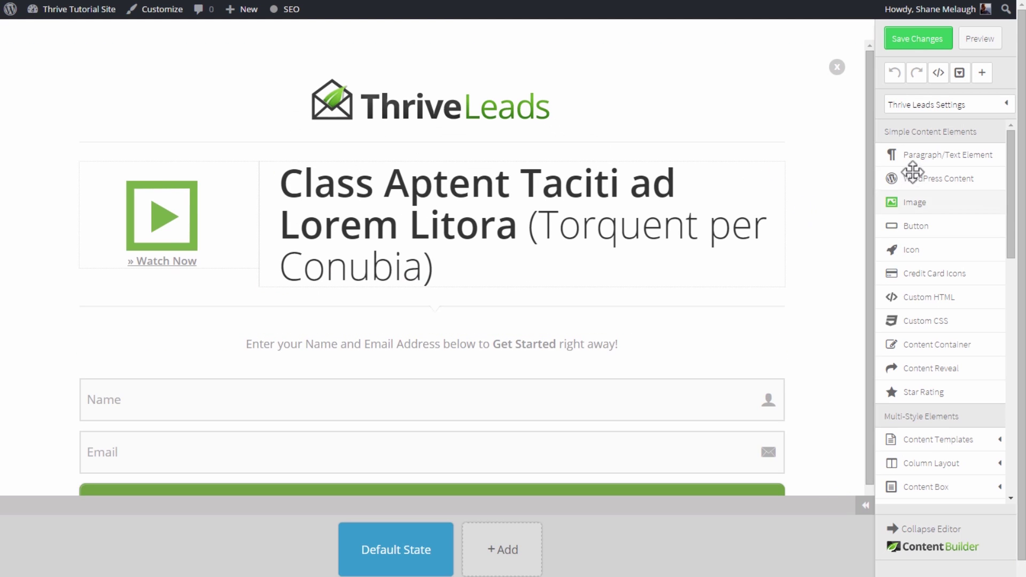
Make the blue geometric media-library image the screen filler's background and save the design
mouse_move(872, 144)
left_mouse_down()
mouse_move(872, 247)
mouse_move(879, 133)
left_mouse_up()
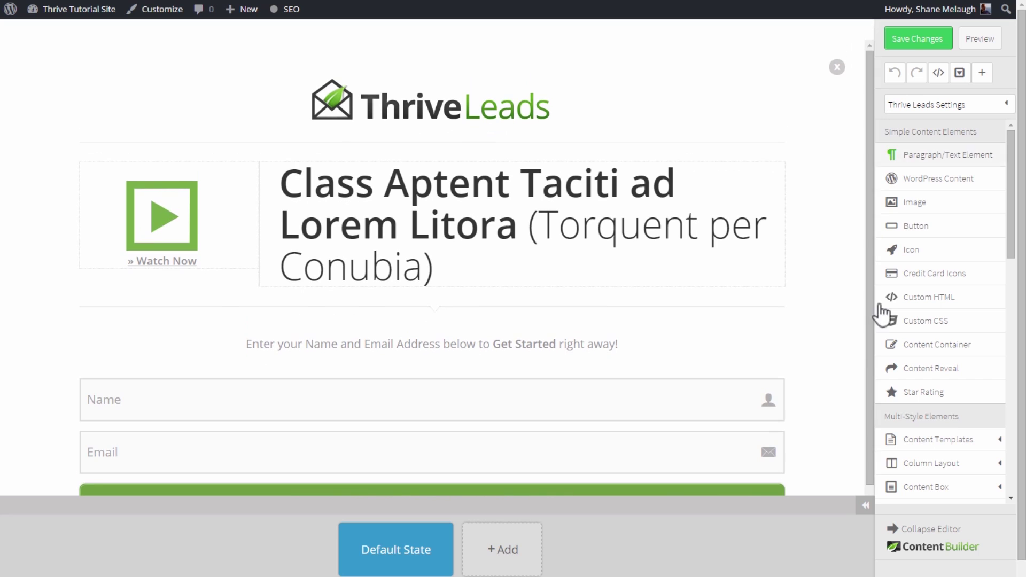
left_click(865, 505)
left_click(701, 96)
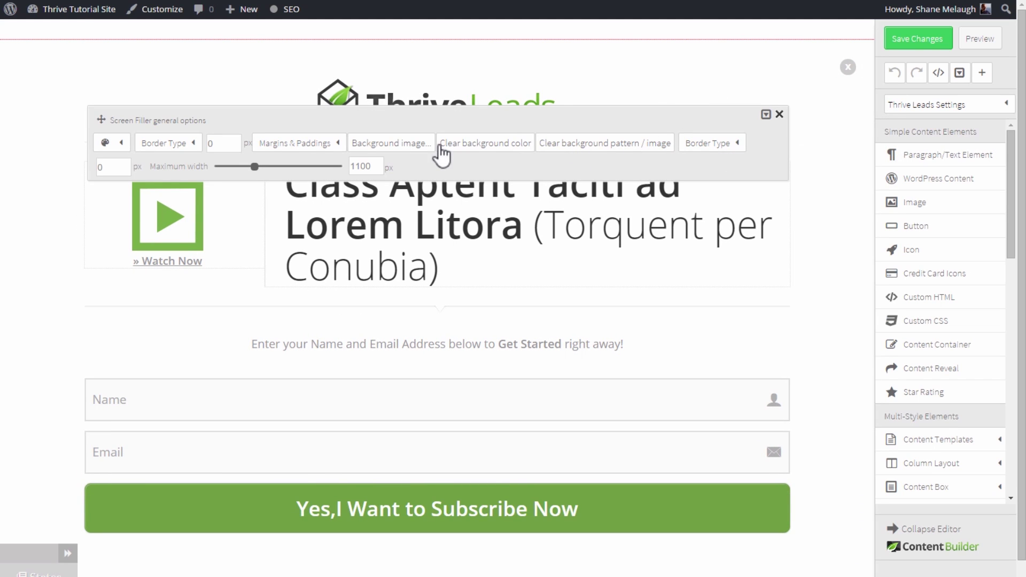
left_click(403, 153)
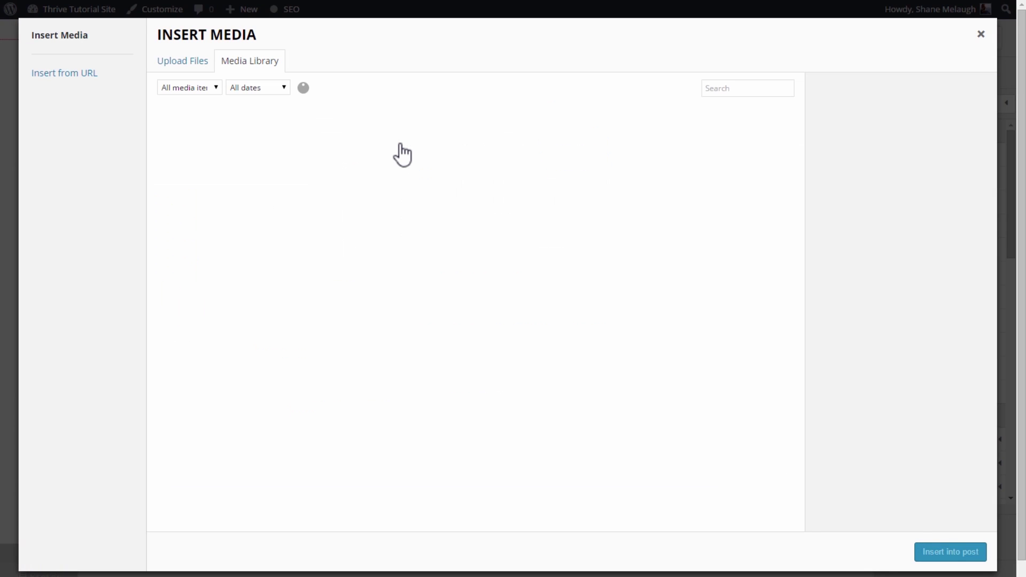
left_click(661, 151)
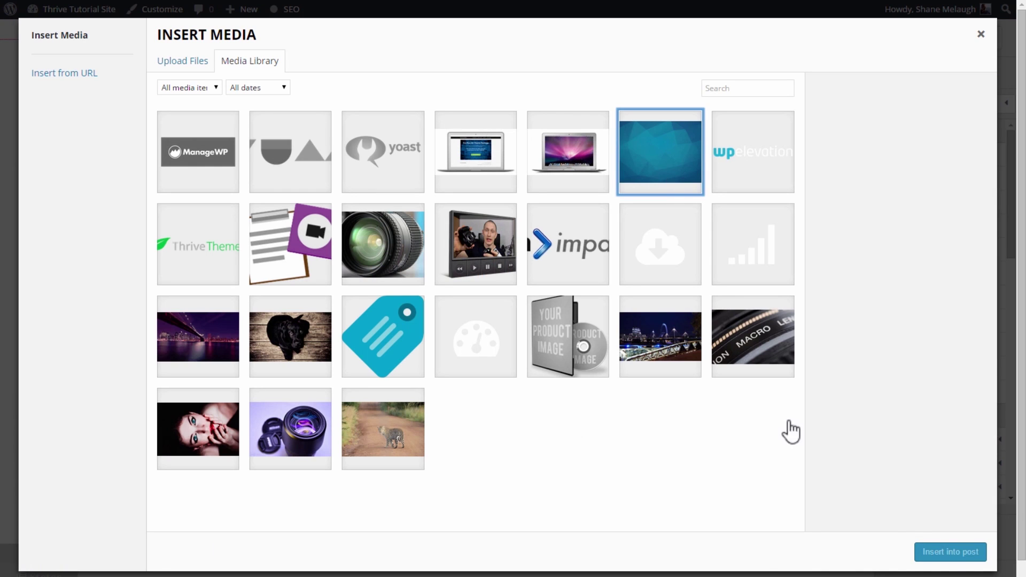
left_click(933, 552)
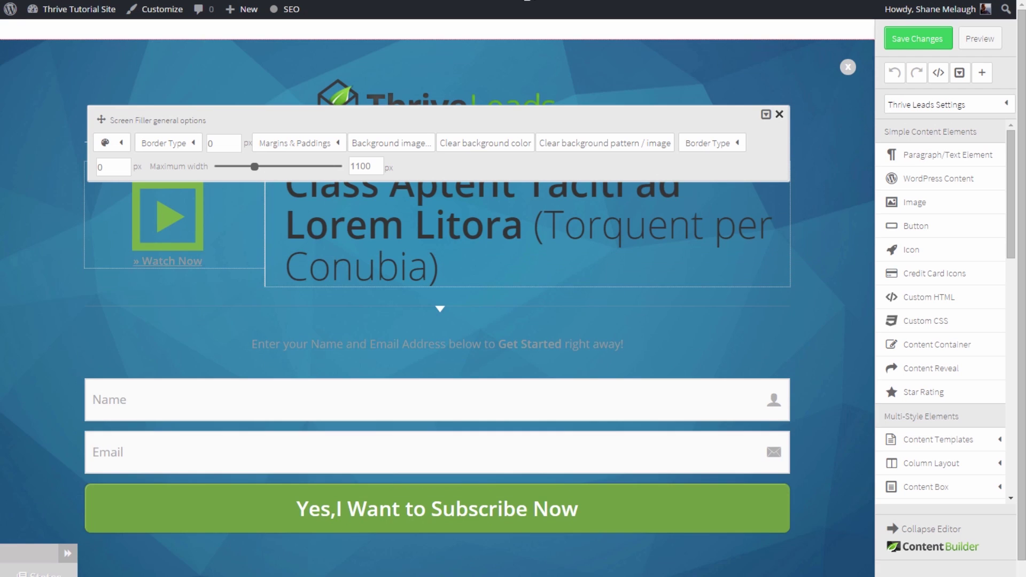
left_click(432, 83)
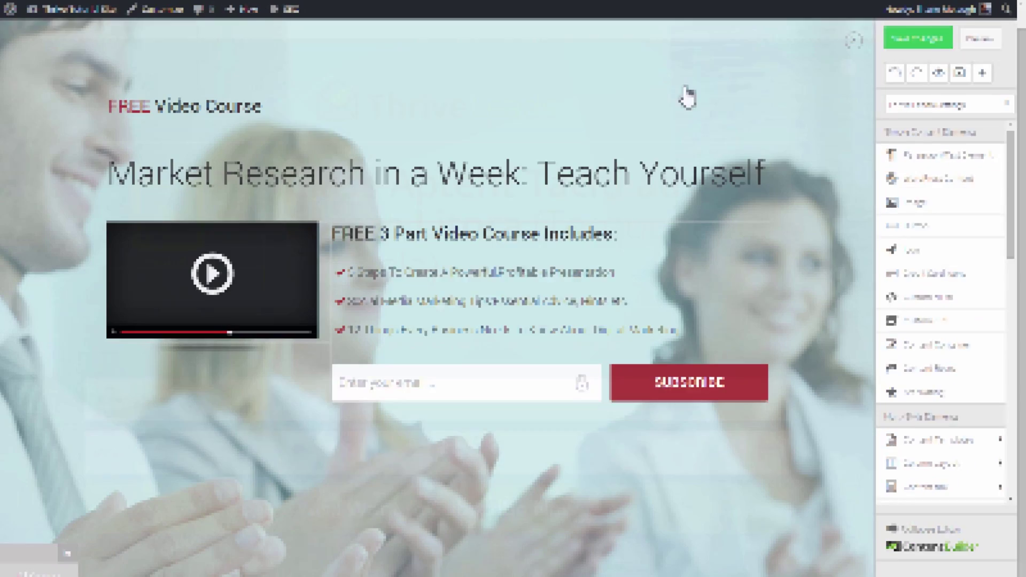
left_click(914, 44)
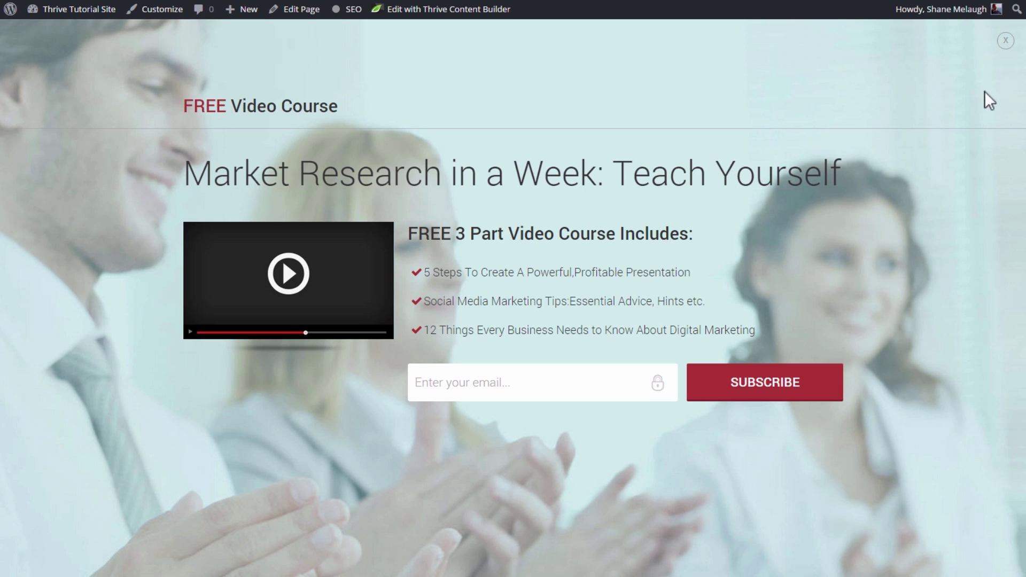
Close the opt-in popup on the Test Page and scroll down
left_click(1005, 41)
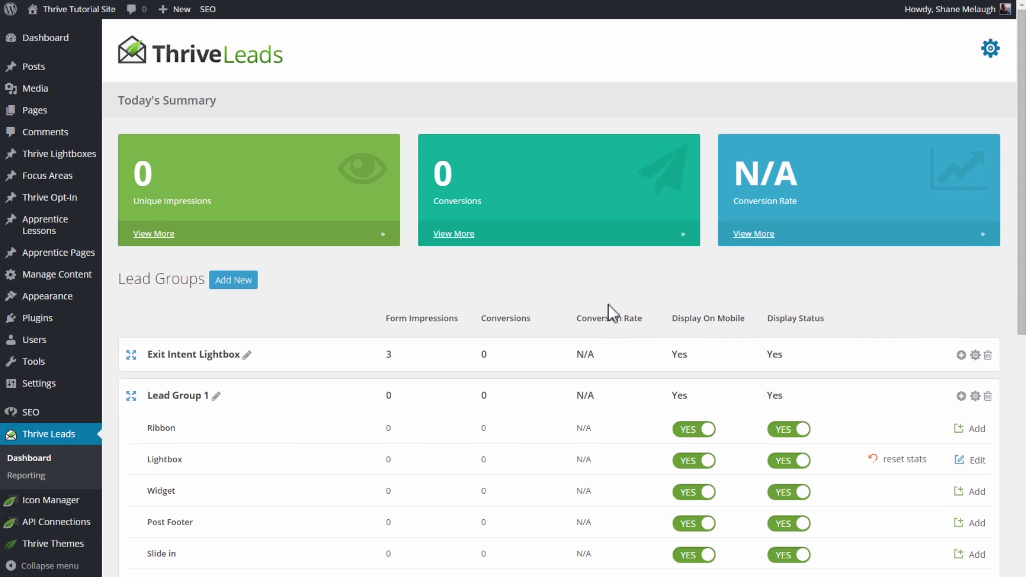
scroll(603, 288, "down", 5)
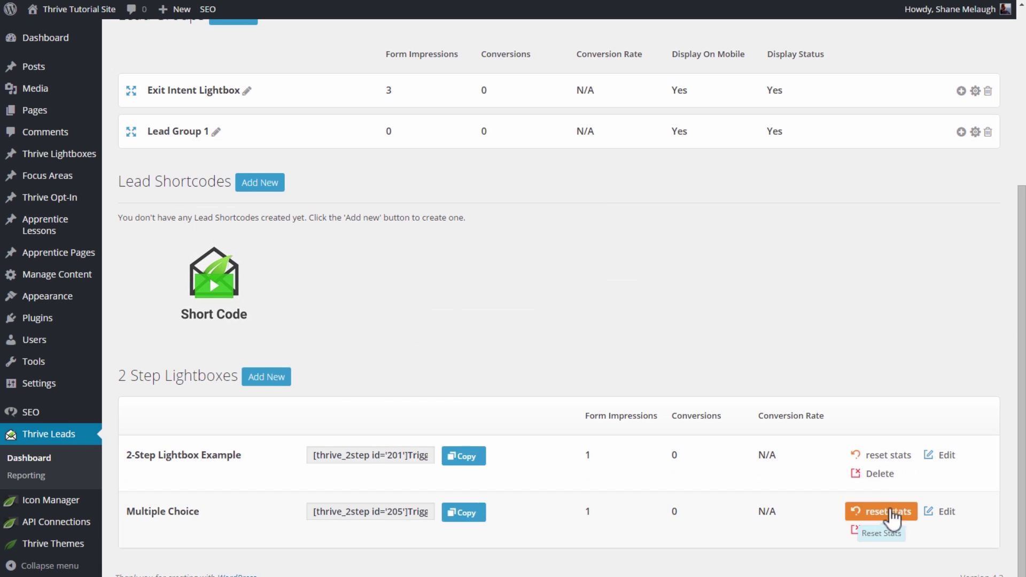
Open the 2-Step Lightbox Example form's design and scroll through the lightbox templates
left_click(944, 458)
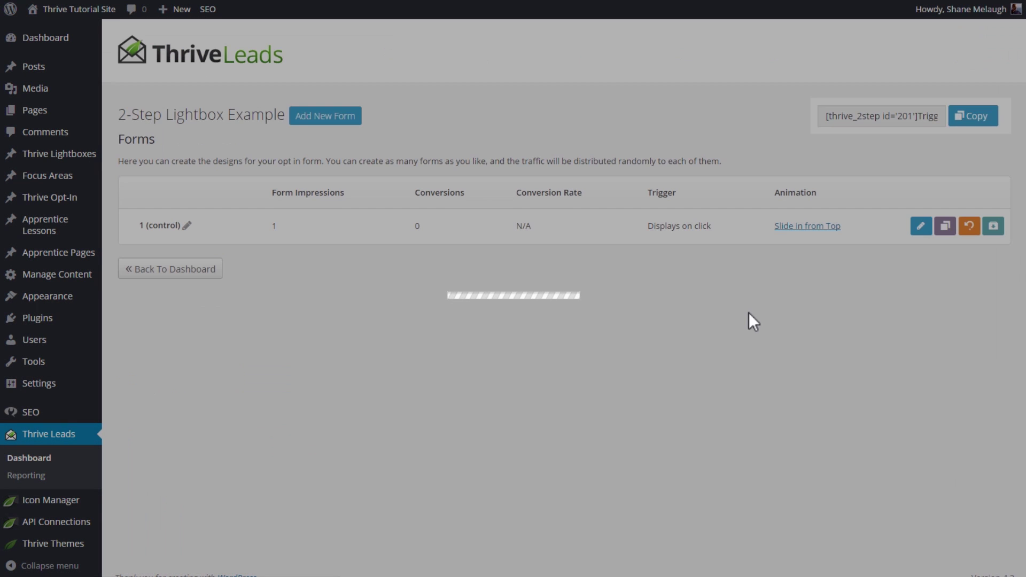
left_click(920, 227)
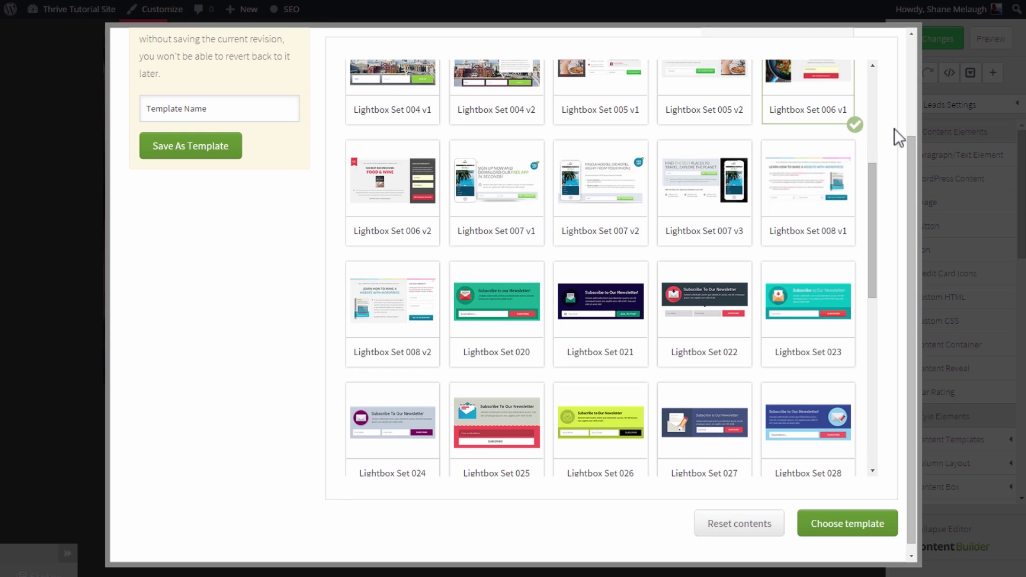
scroll(866, 160, "down", 5)
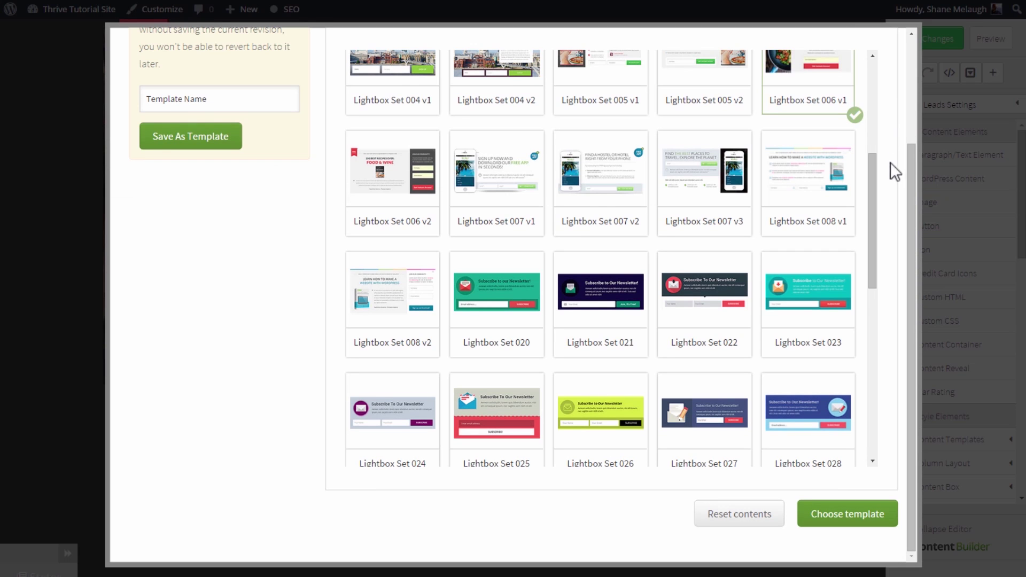
scroll(832, 198, "down", 2)
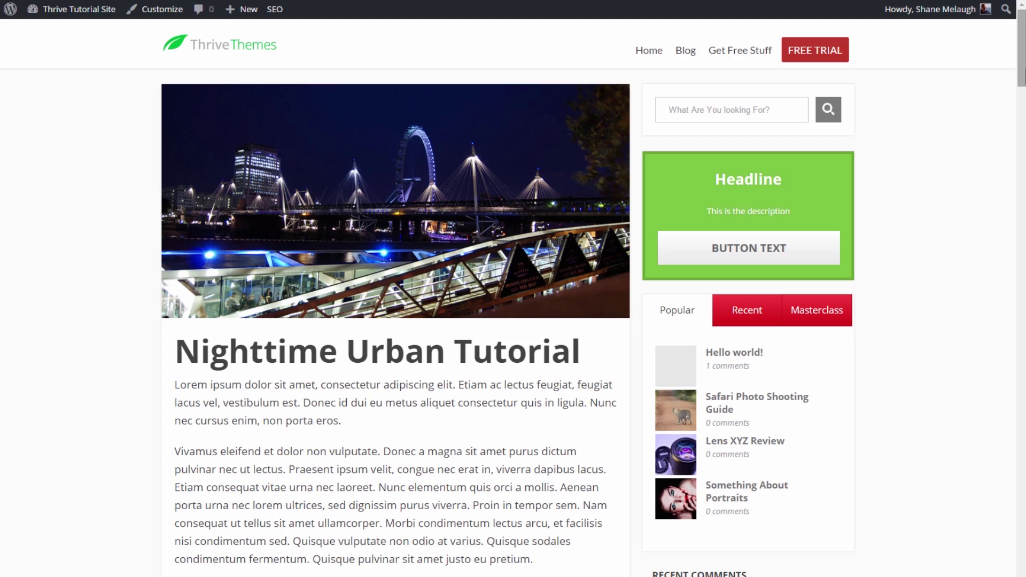
Scroll the post, return to the Thrive Leads dashboard and expand Lead Group 1
left_click_drag(1021, 53, 1019, 27)
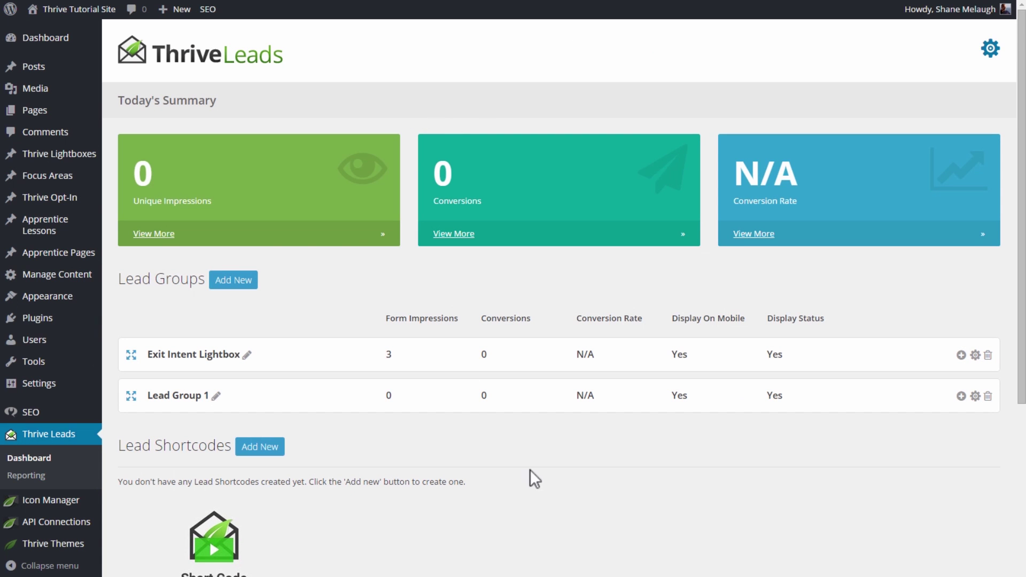
scroll(515, 450, "down", 1)
left_click(356, 339)
Change Lead Group 1's display settings from Test Page to Front Page and save
scroll(361, 353, "down", 2)
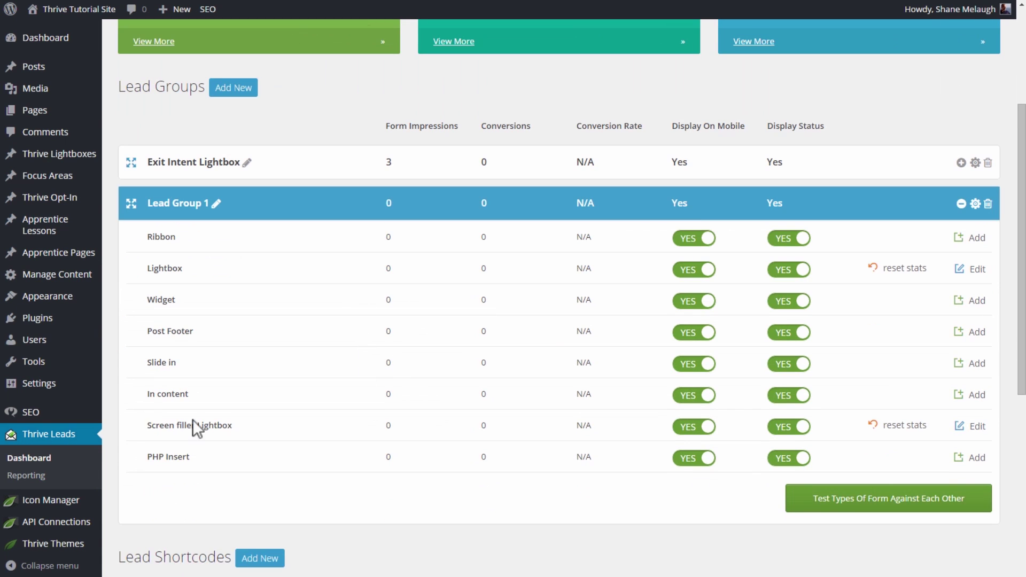
left_click(975, 204)
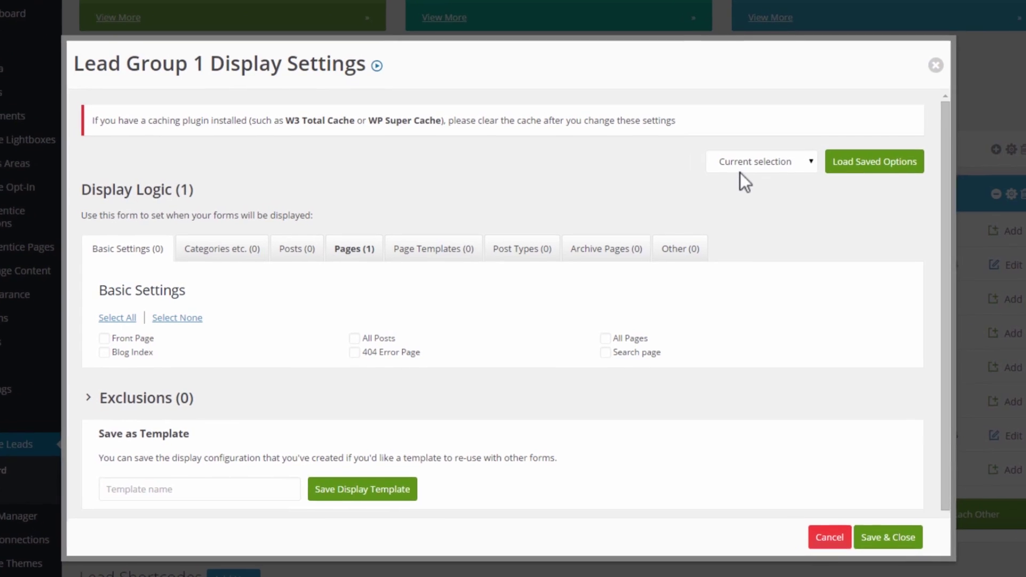
left_click(351, 256)
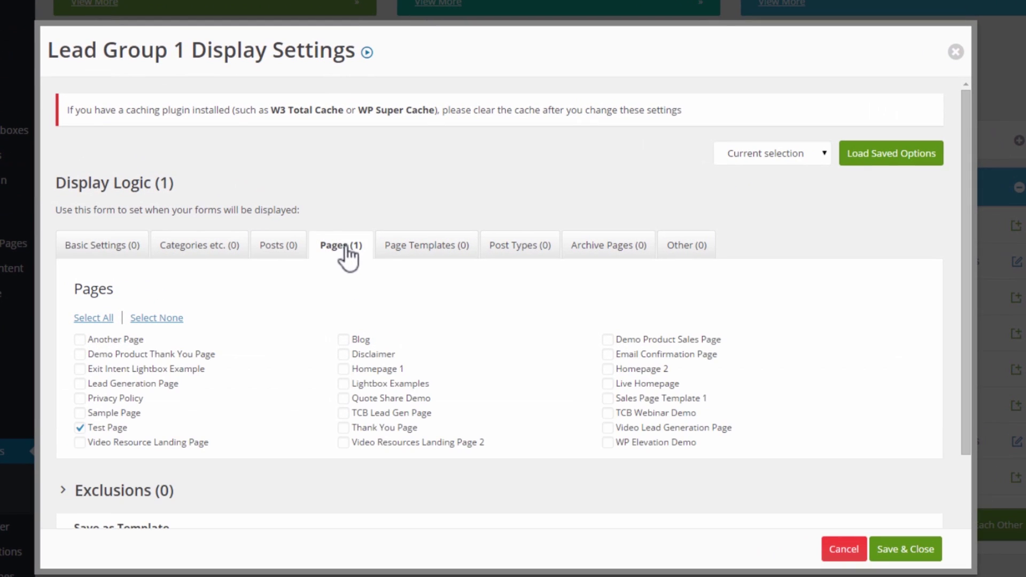
left_click(80, 428)
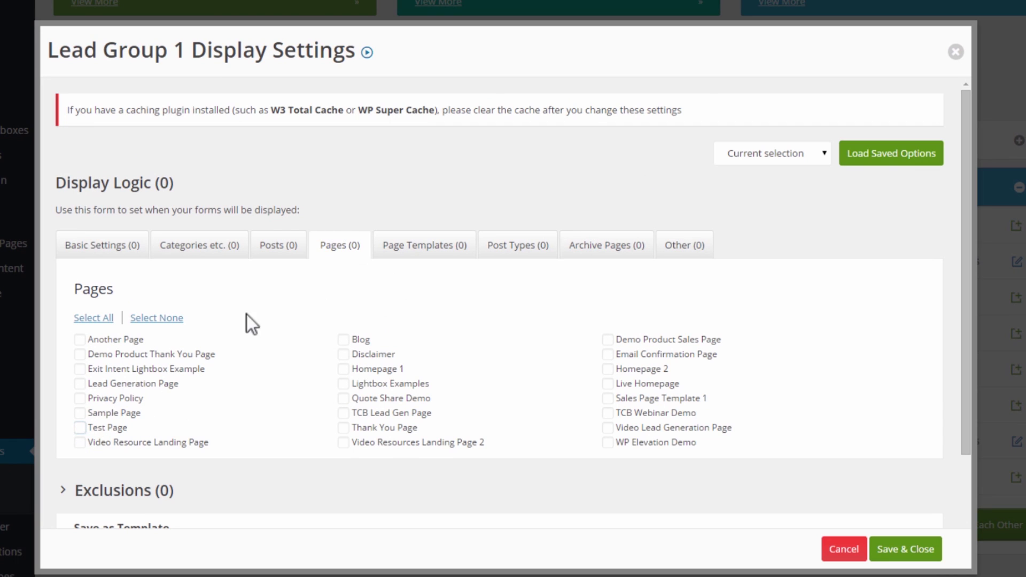
left_click(118, 254)
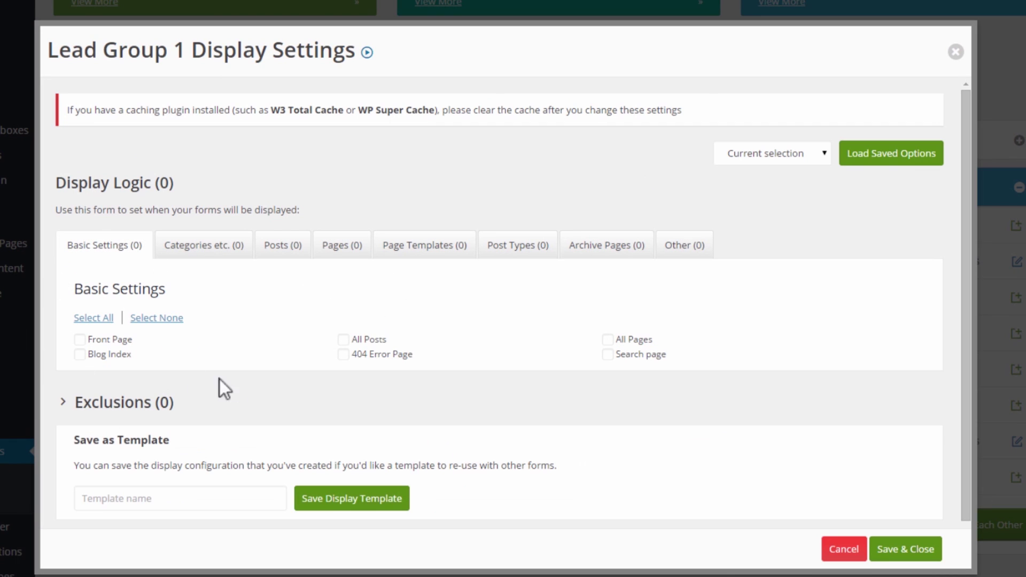
left_click(92, 342)
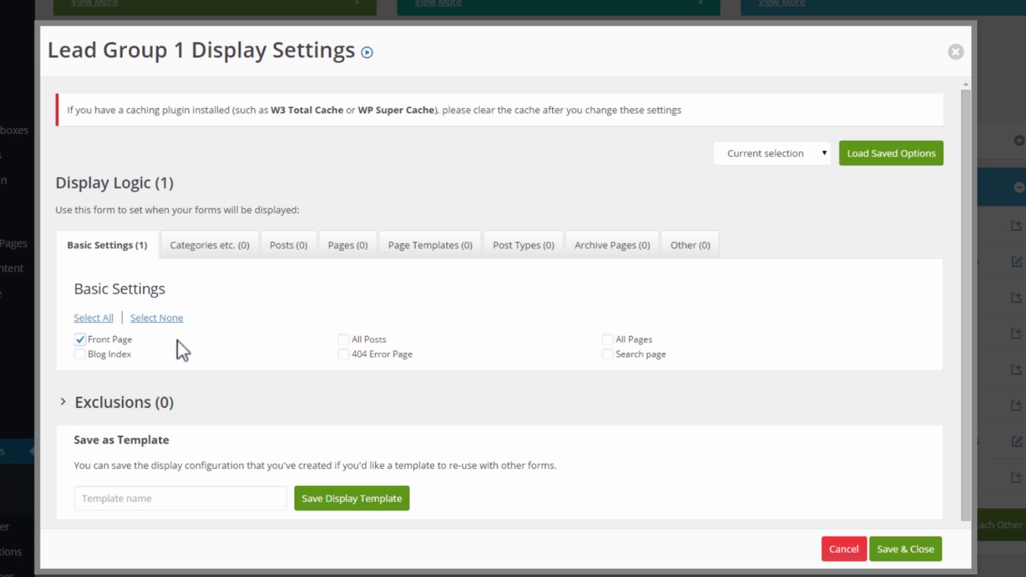
left_click(905, 549)
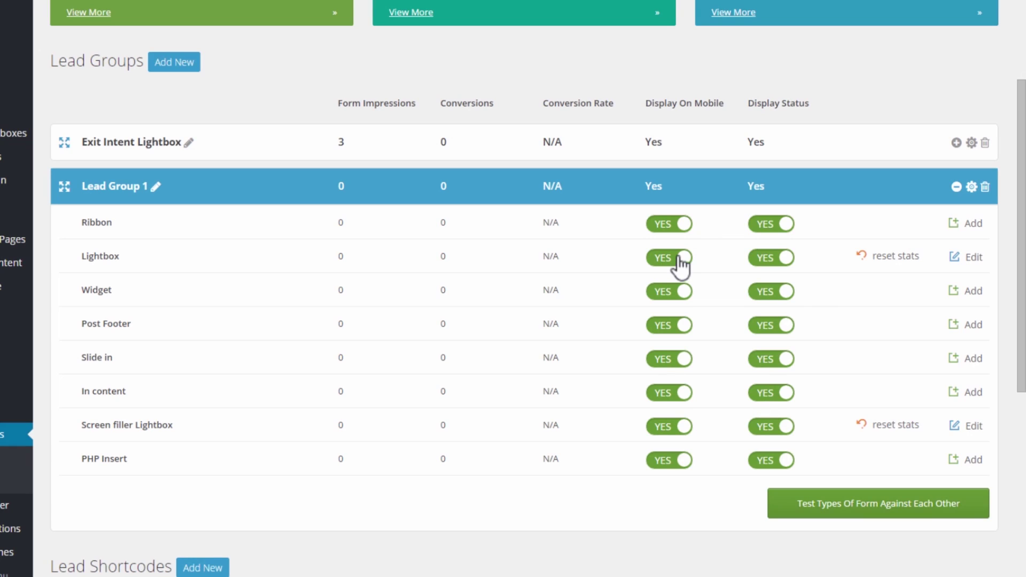
Switch the plain Lightbox form's mobile display and status to NO
left_click(678, 257)
left_click(768, 259)
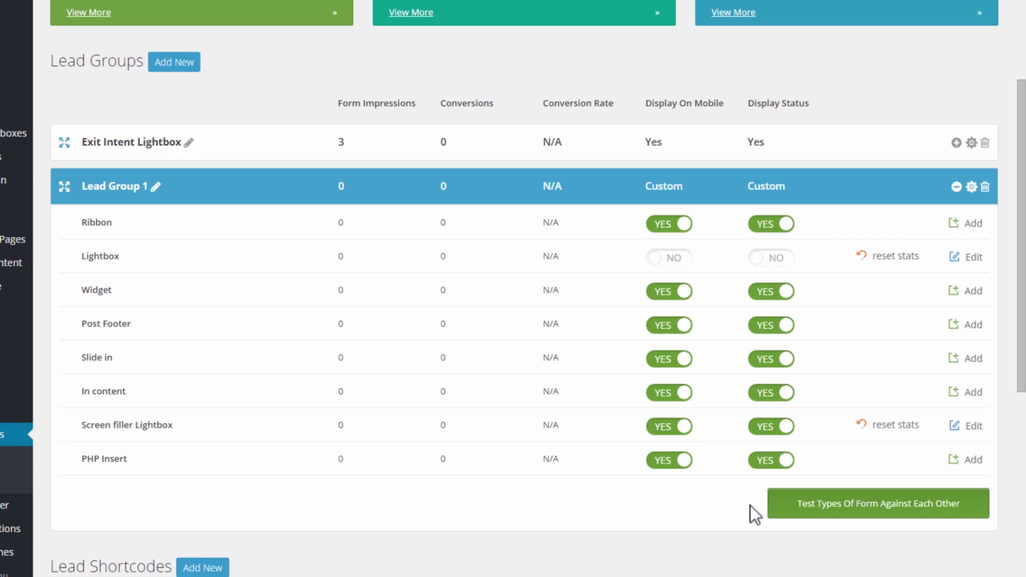
left_click(968, 427)
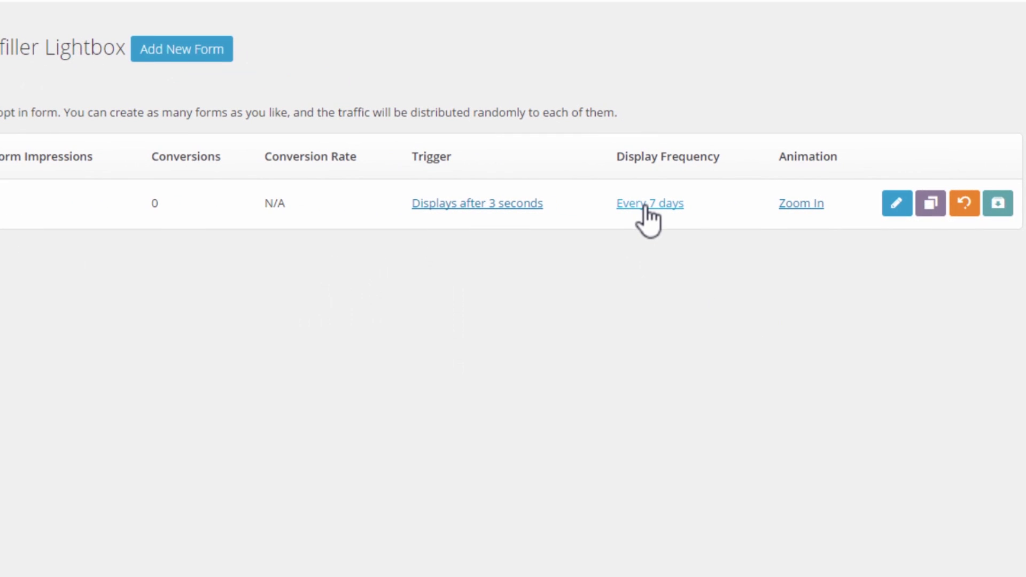
Change Form 1's display frequency from every 7 days to every 30 days
left_click(646, 203)
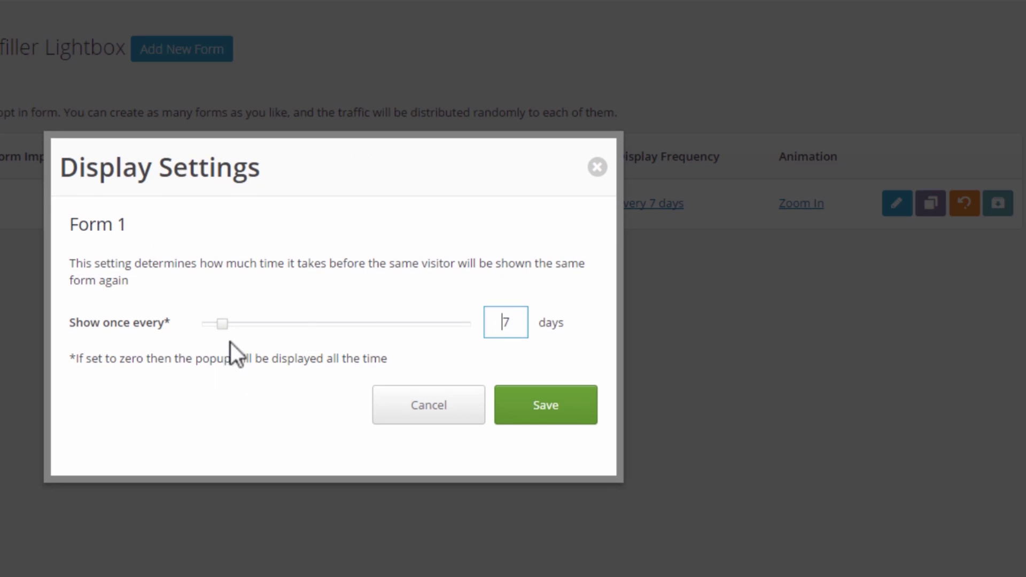
left_click_drag(221, 321, 292, 323)
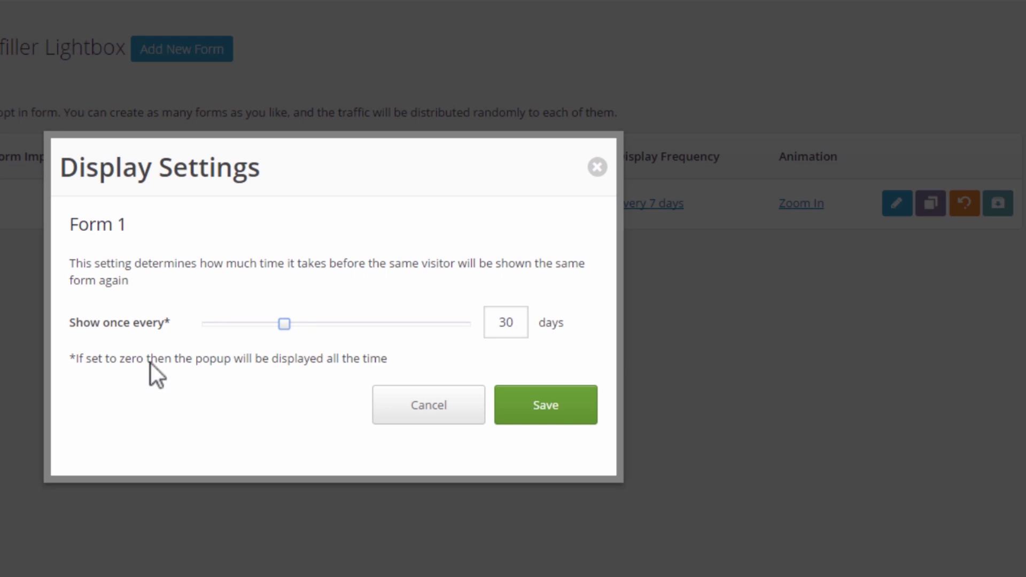
left_click(548, 415)
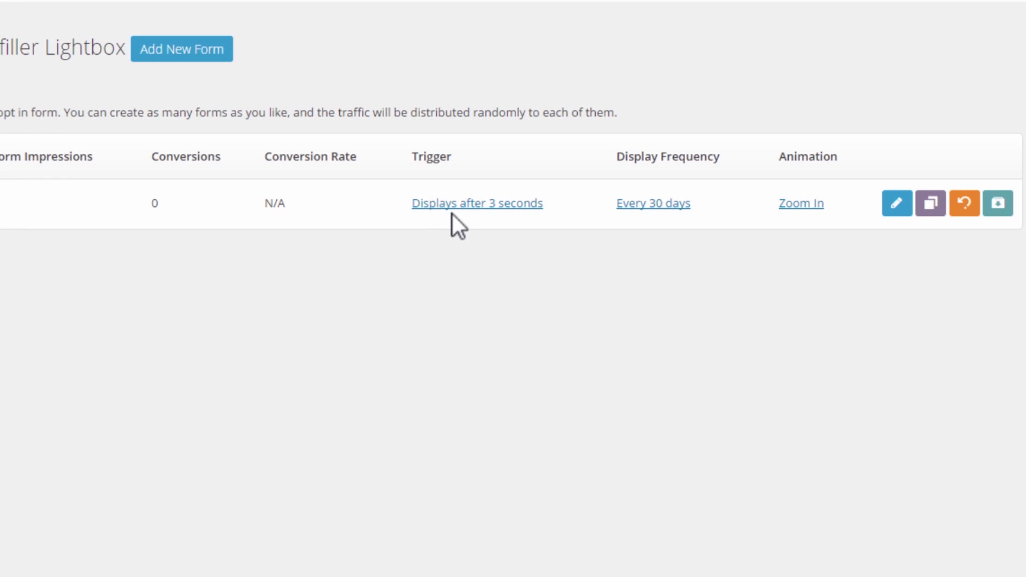
left_click(455, 206)
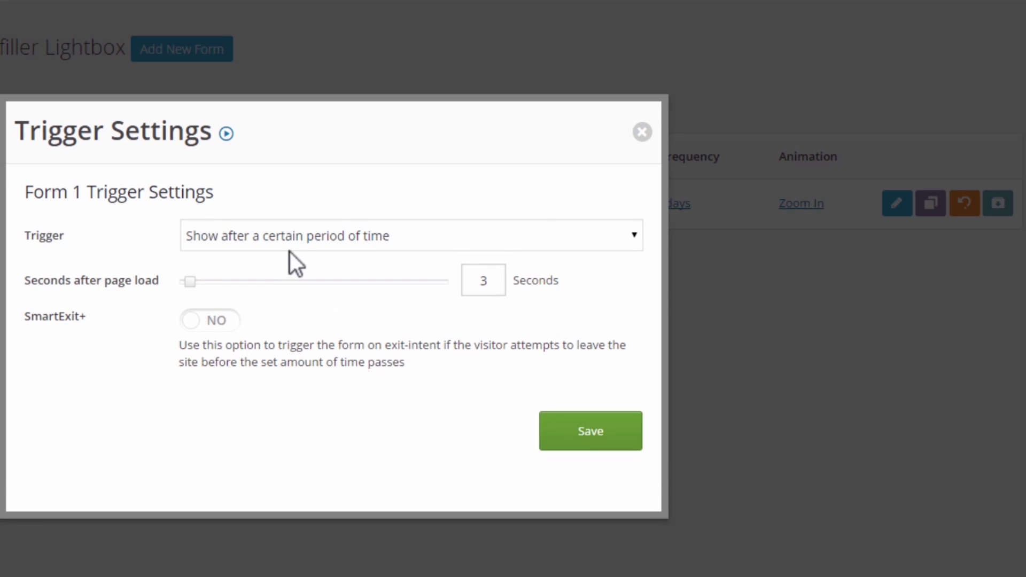
Set Form 1's trigger to show on page load
left_click(294, 243)
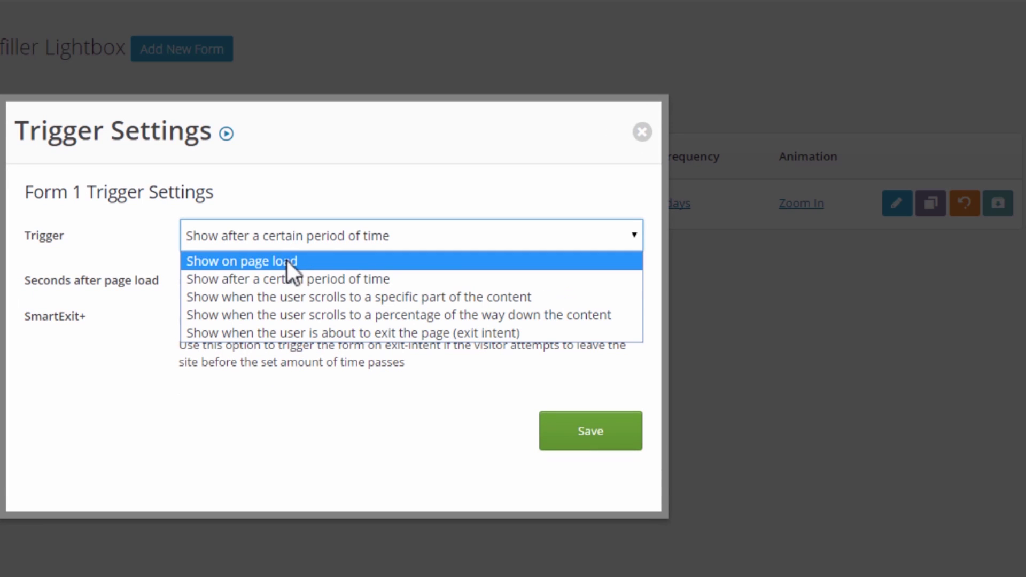
left_click(286, 262)
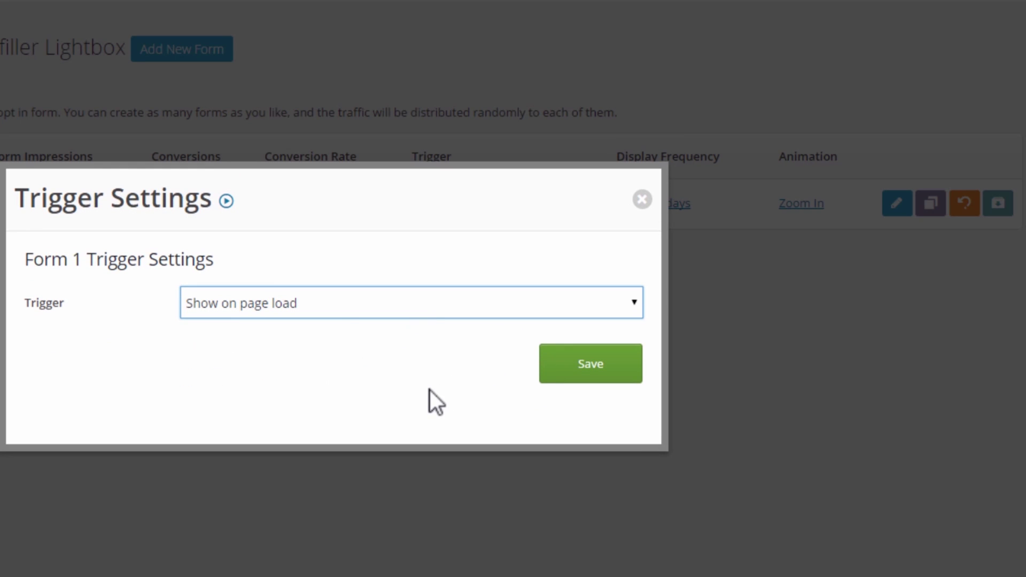
left_click(590, 382)
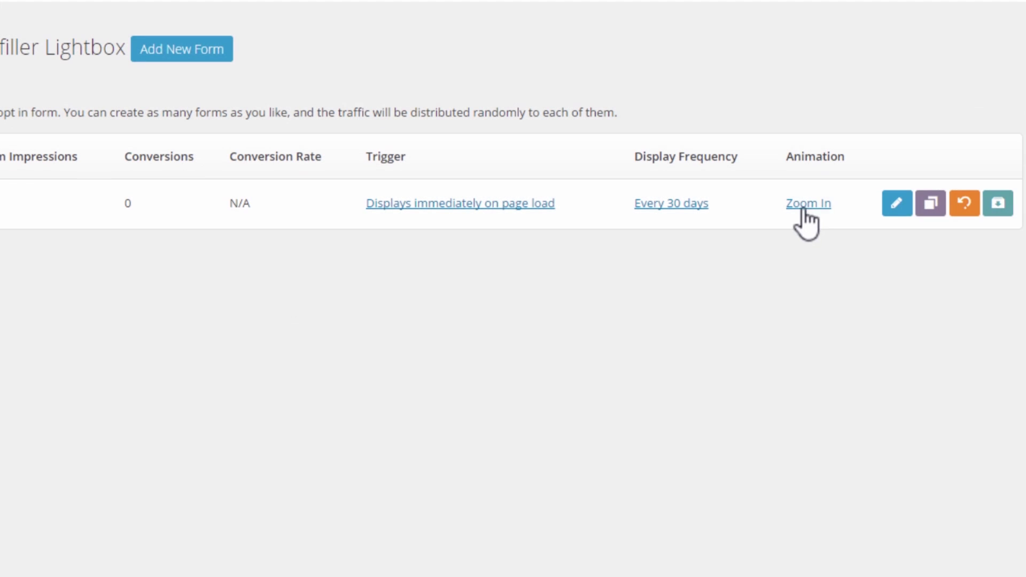
Change Form 1's animation from Zoom In to Slide in from Top
left_click(803, 206)
left_click(268, 270)
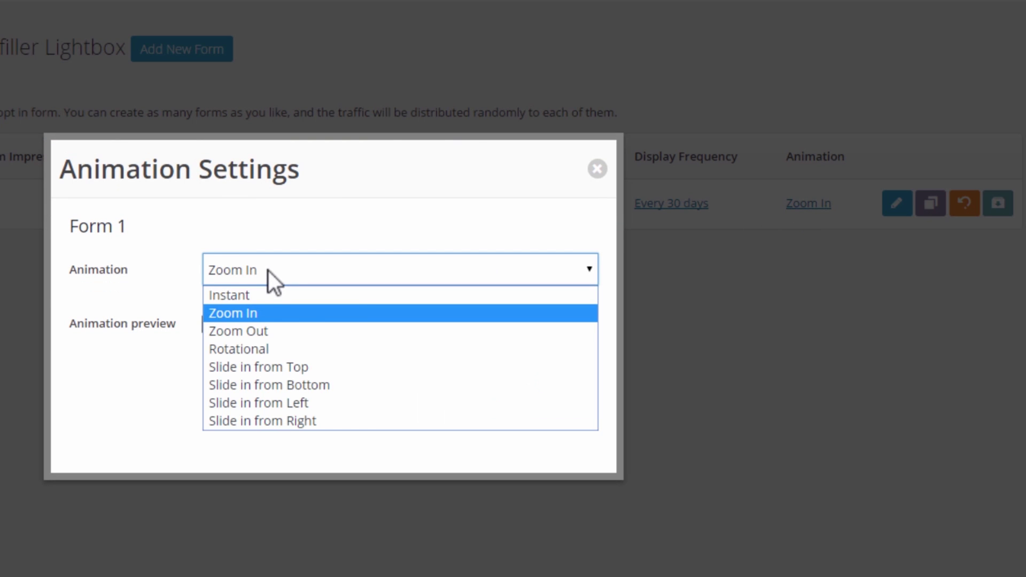
key("Up")
key("Return")
left_click(281, 271)
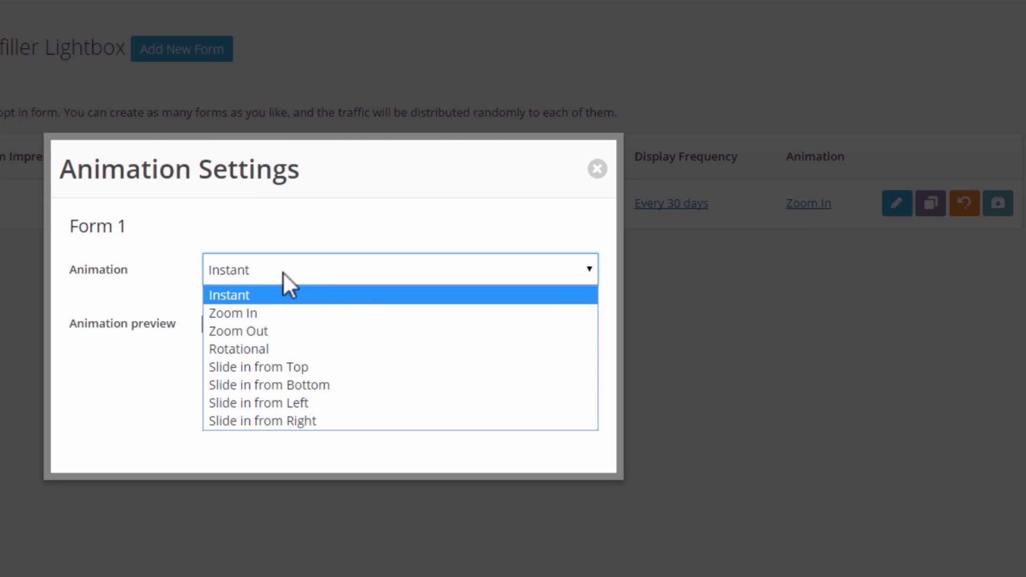
left_click(327, 365)
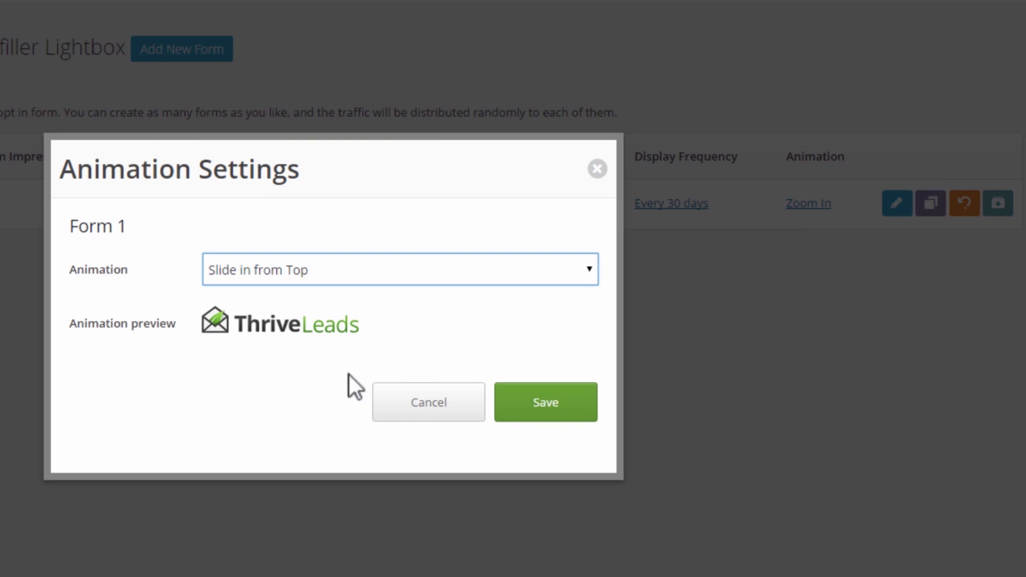
left_click(561, 405)
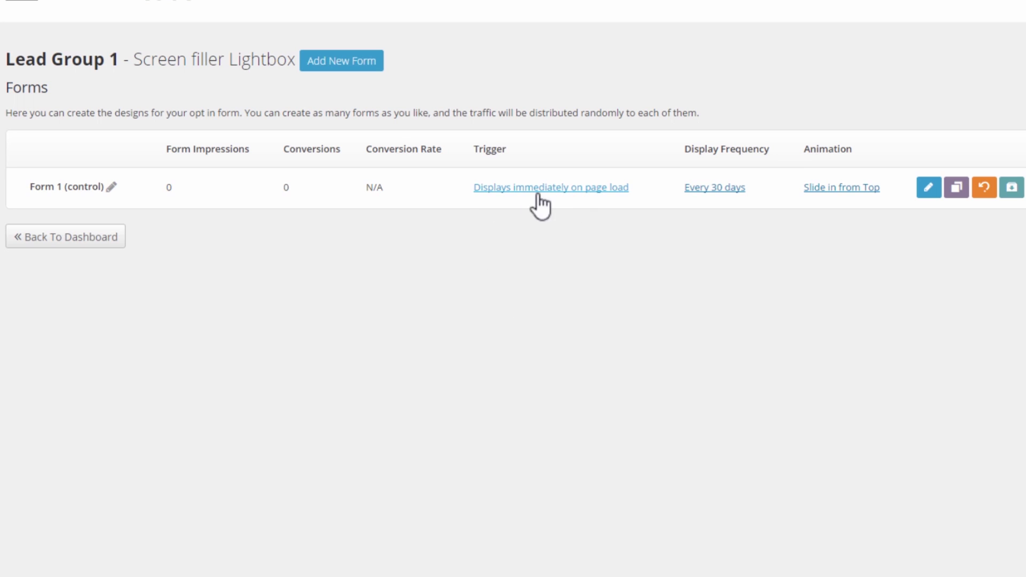
Check the screen filler on the front page, close it, and scroll the blog posts
left_click(49, 238)
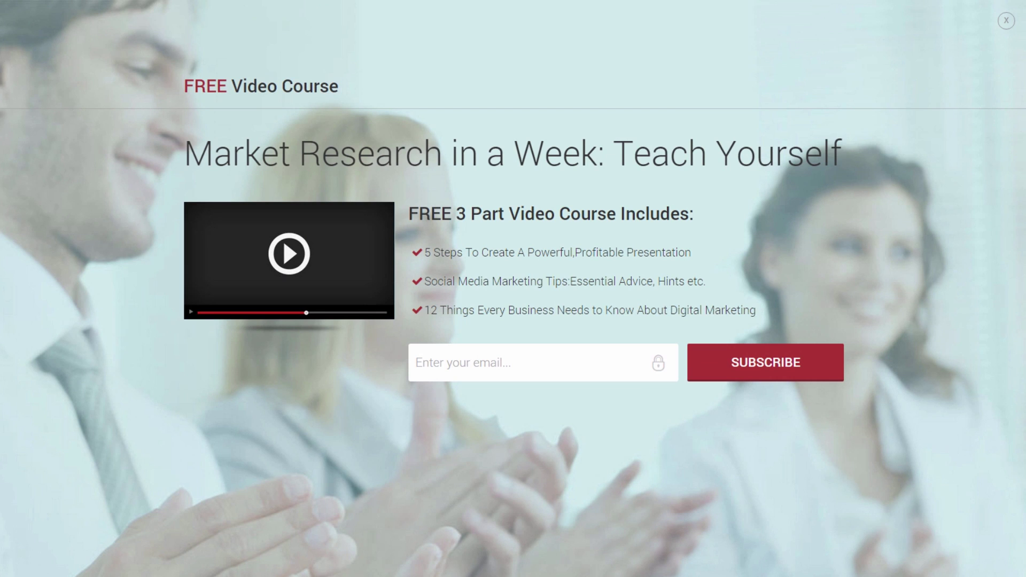
left_click(1006, 22)
left_click_drag(1021, 55, 1023, 143)
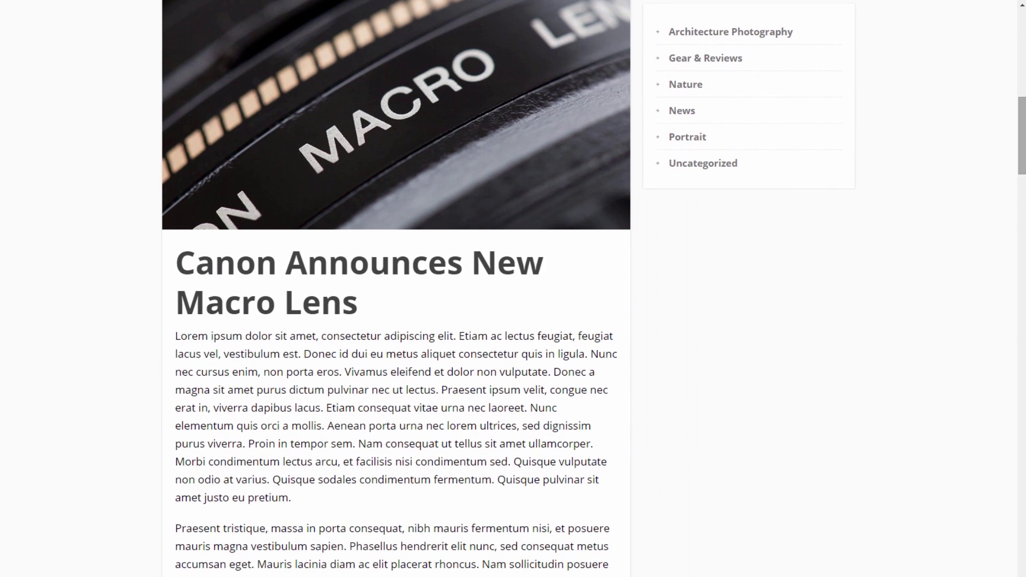